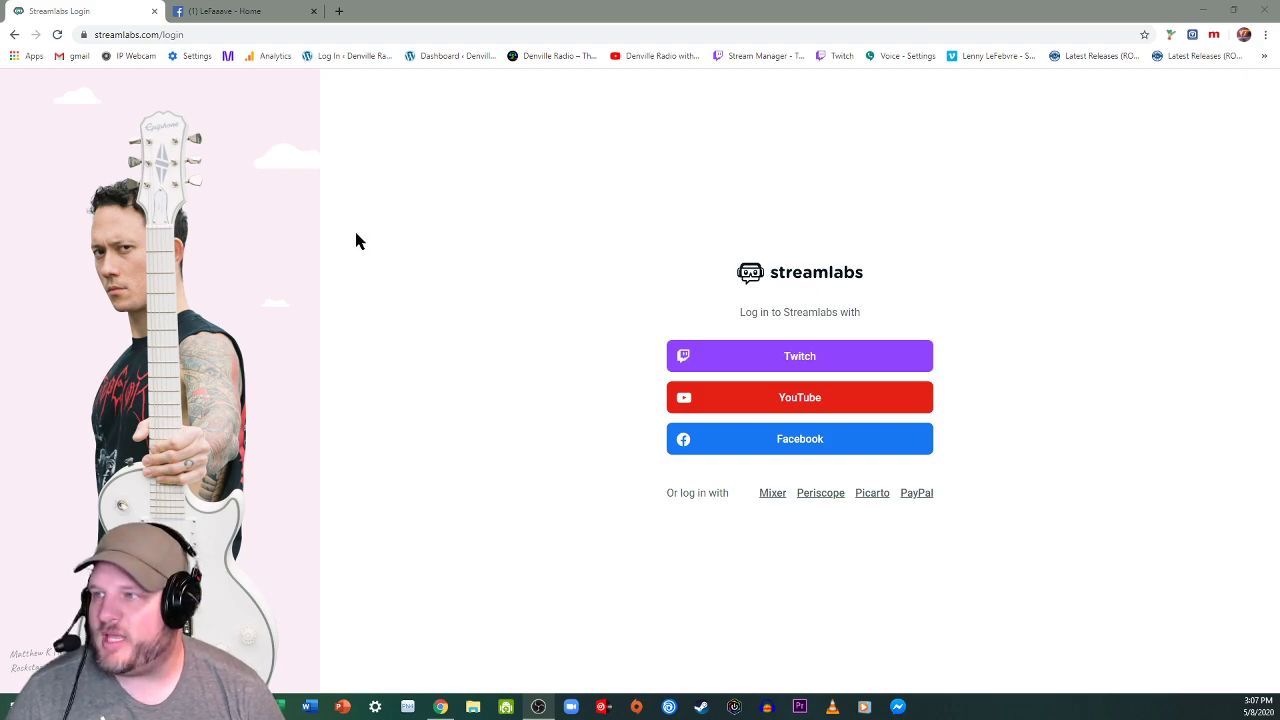
Step: Log in to Streamlabs with Facebook and open the Chat Box widget from All Widgets
left_click(806, 450)
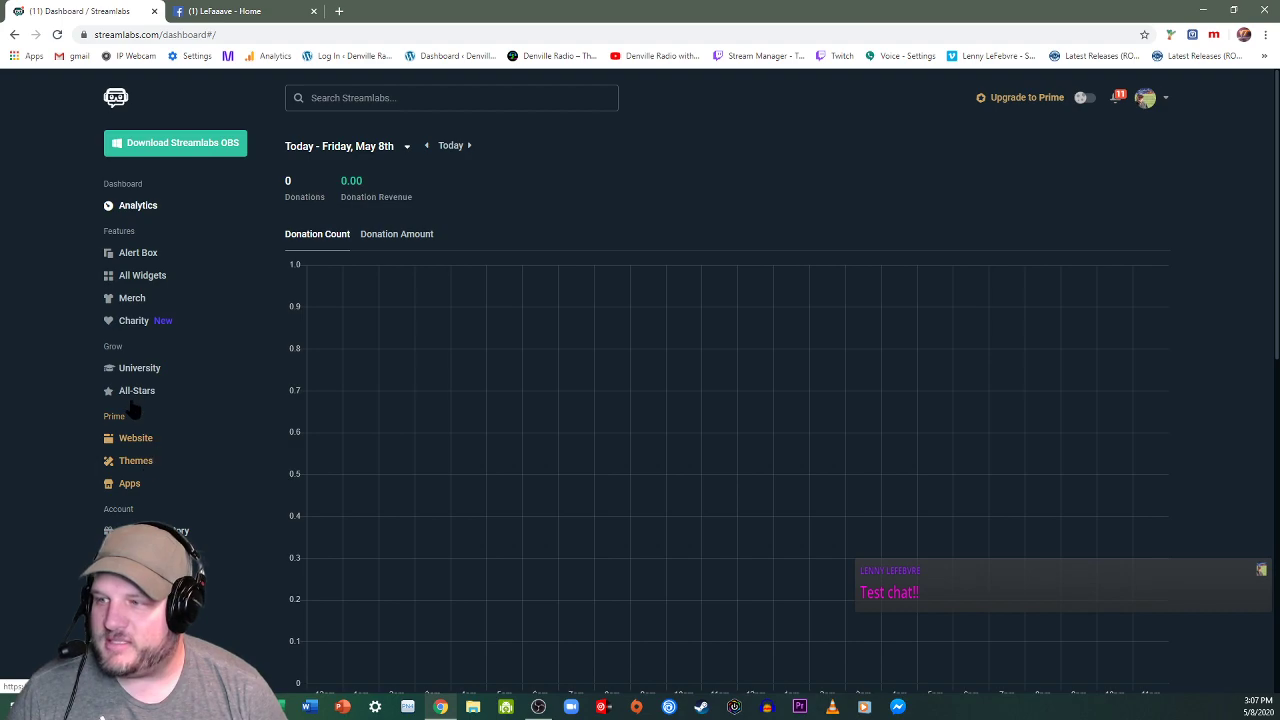
left_click(132, 279)
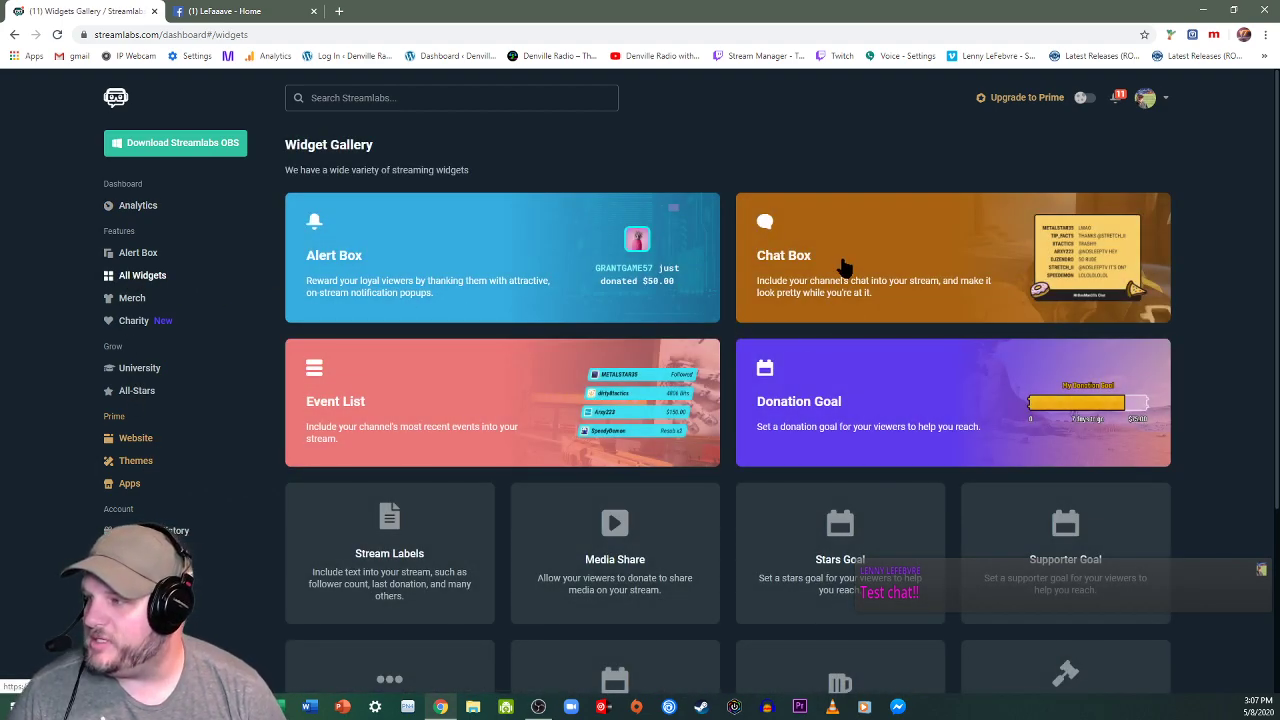
left_click(841, 265)
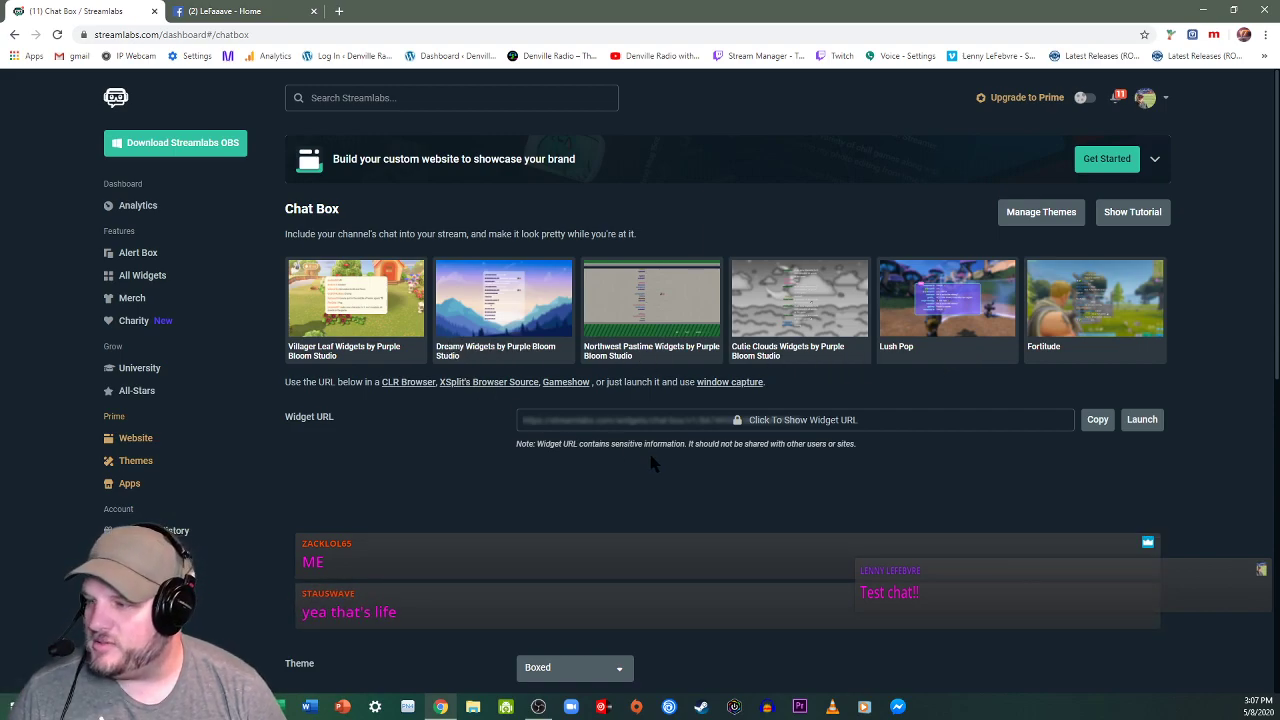
scroll(650, 450, "down", 1)
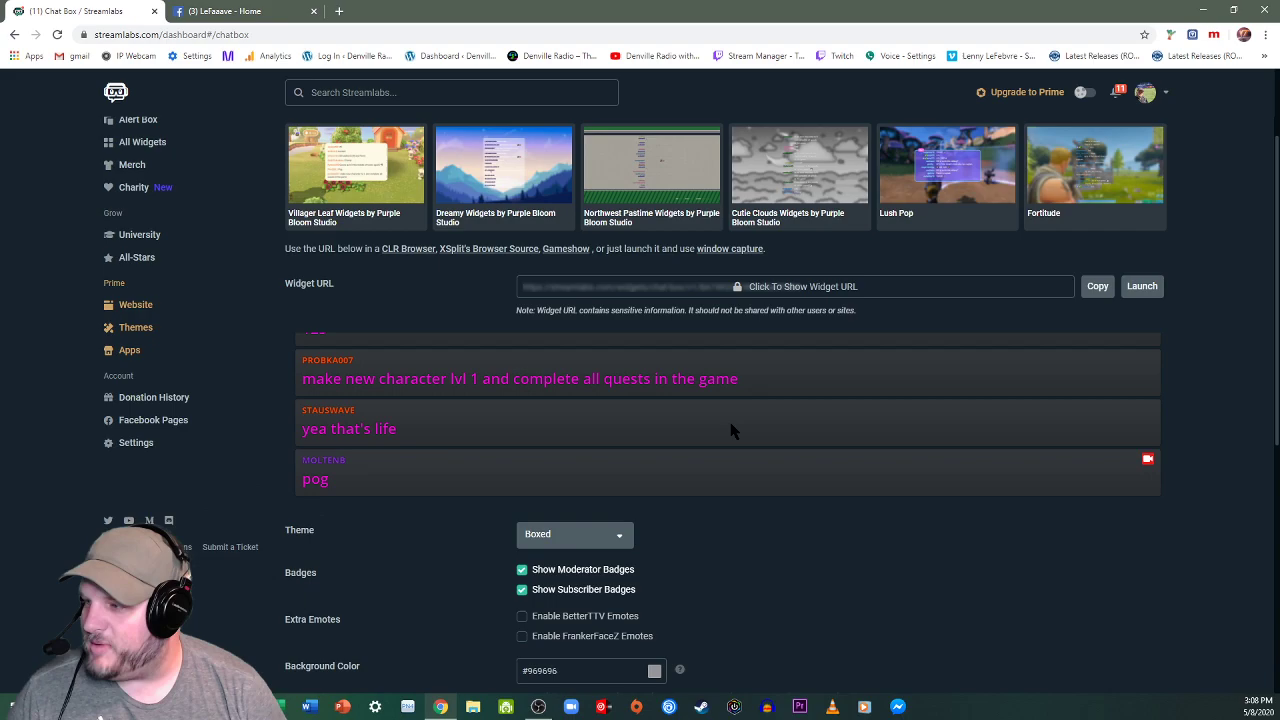
scroll(735, 470, "down", 1)
scroll(740, 550, "down", 3)
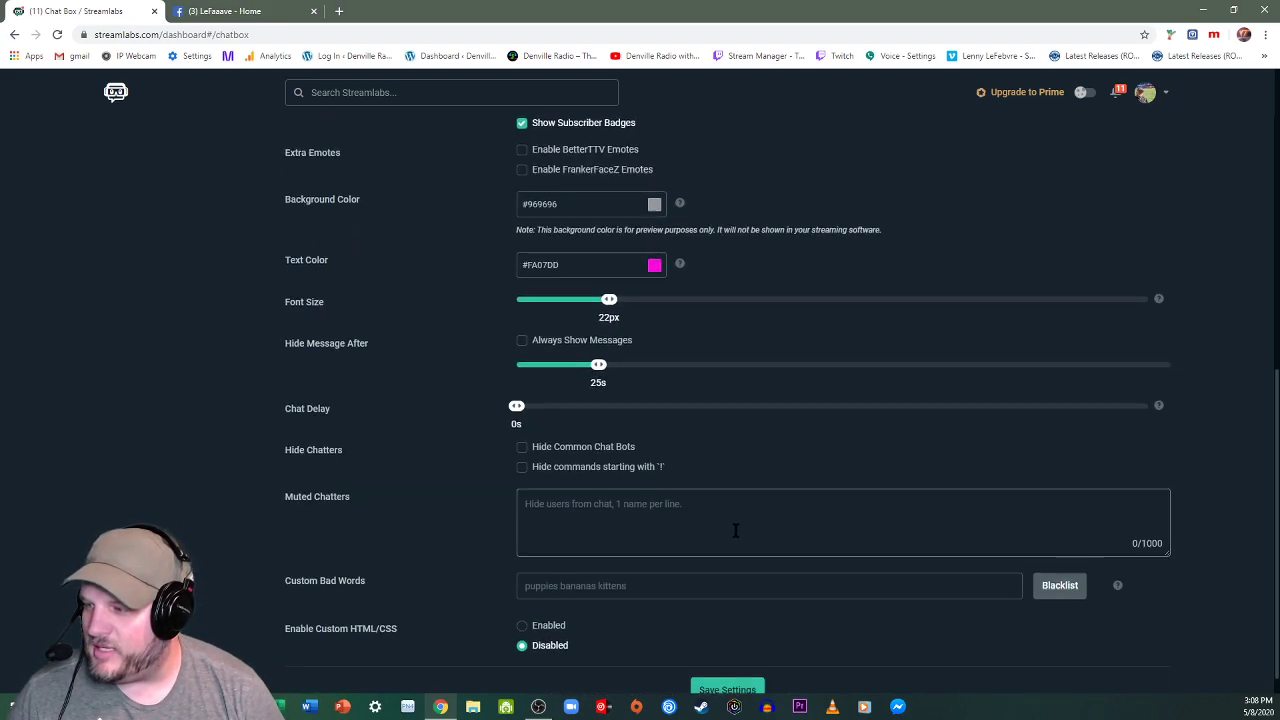
scroll(575, 530, "up", 3)
scroll(550, 462, "up", 2)
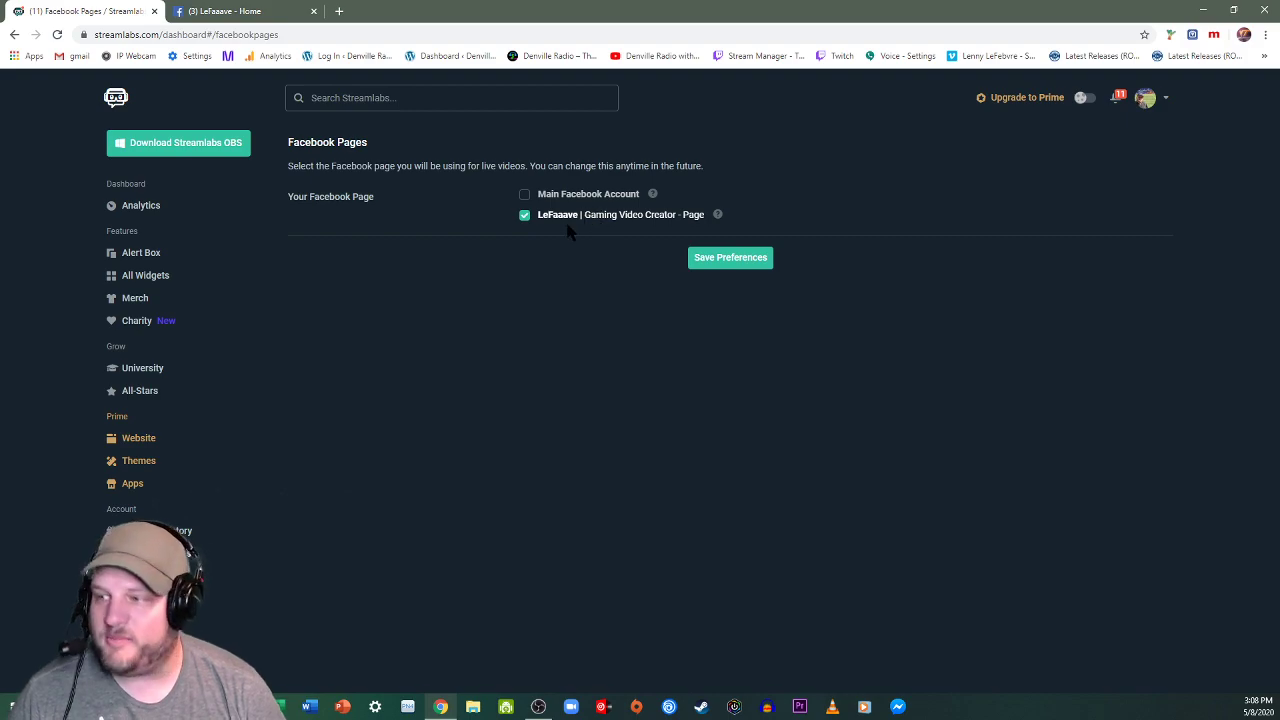
left_click(138, 282)
left_click(835, 252)
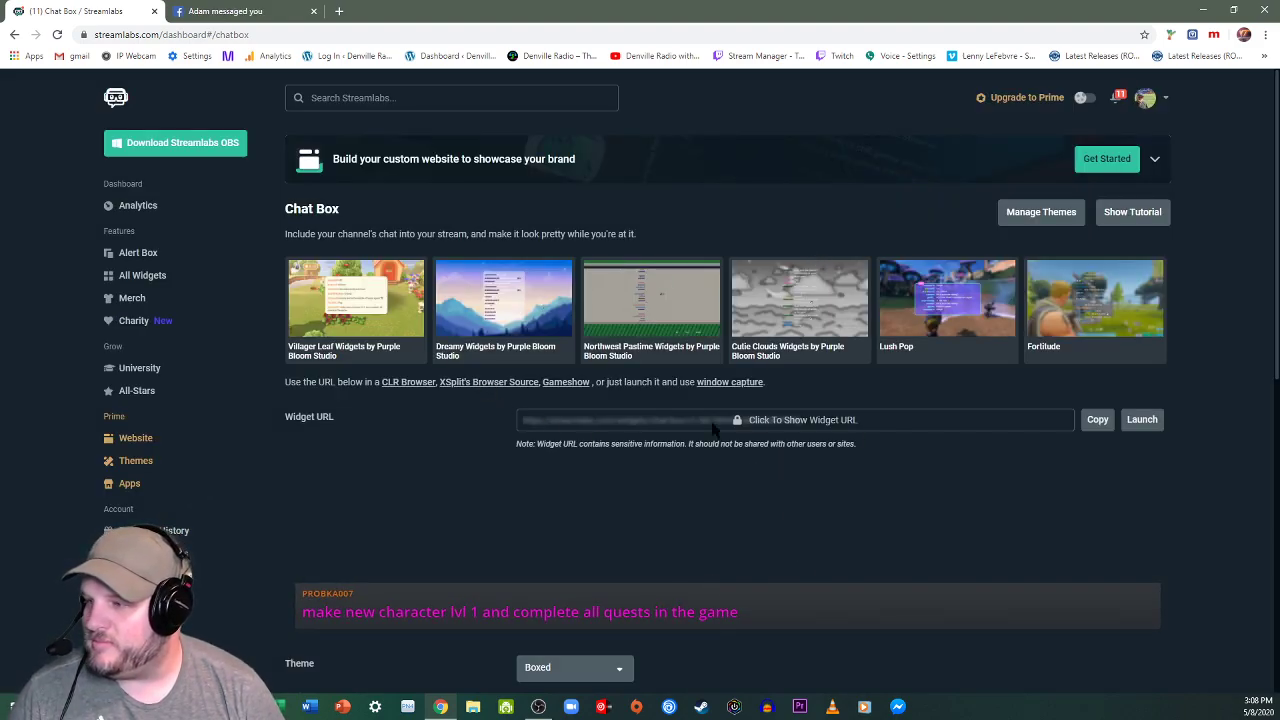
Step: Copy the Chat Box widget URL from the Widget URL field
scroll(591, 538, "down", 3)
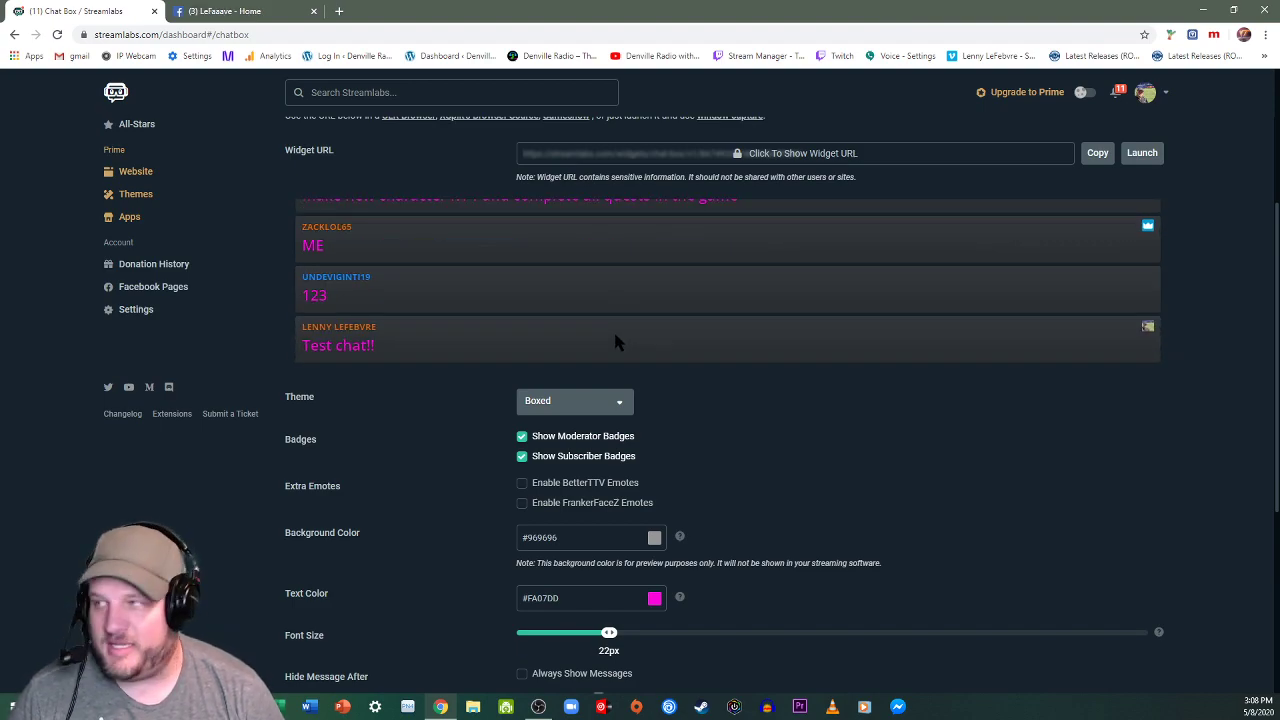
scroll(690, 378, "up", 3)
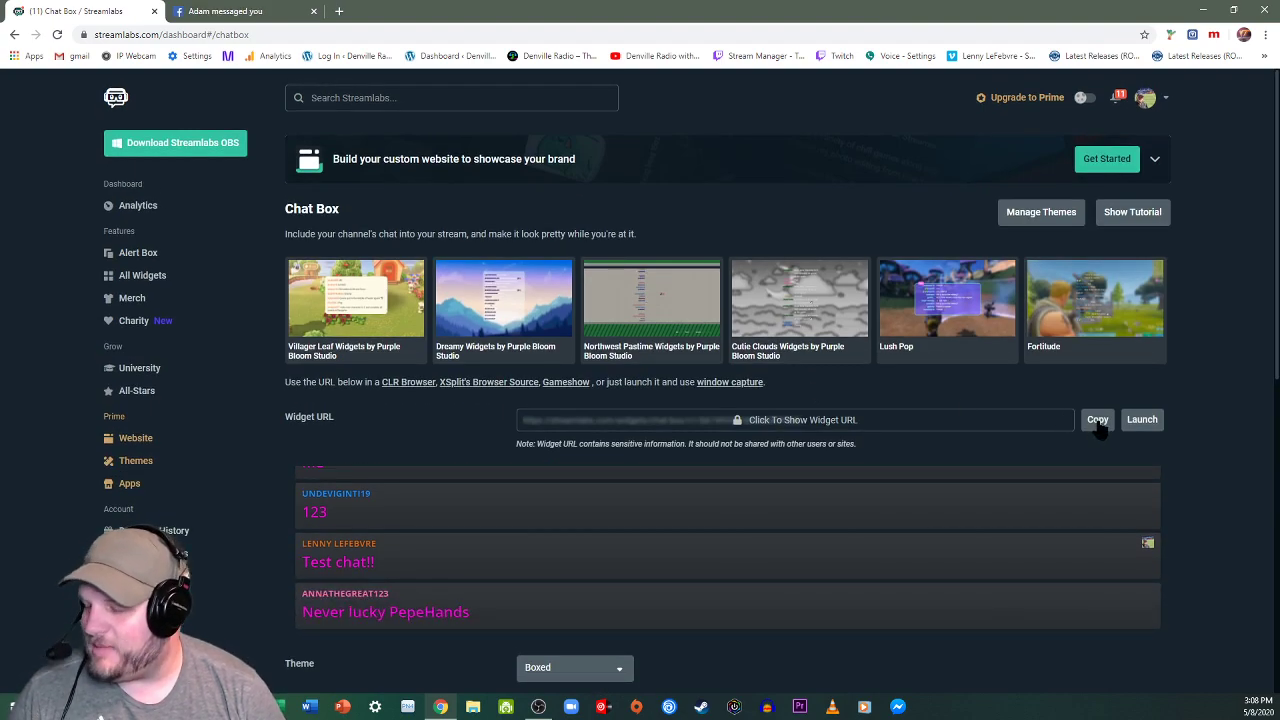
left_click(1097, 421)
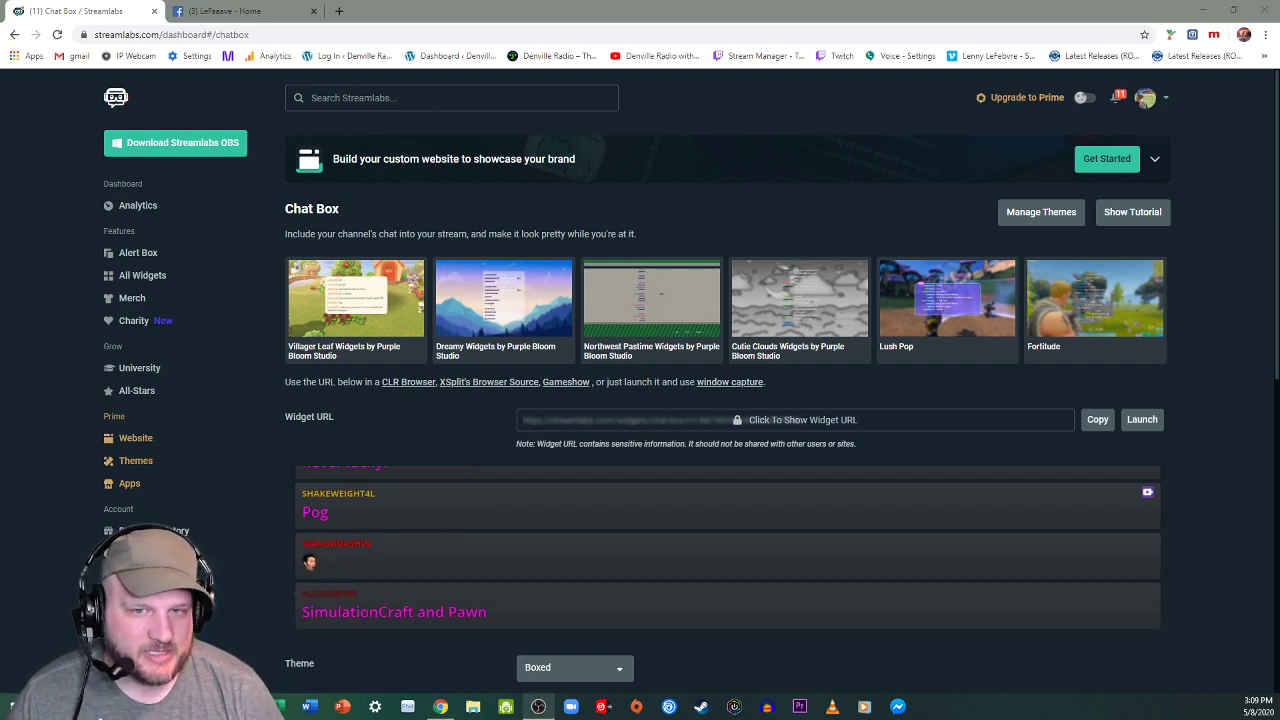
Step: Create the Browser 2 source, select its existing URL in Properties, then close the dialog
left_click_drag(503, 271, 517, 171)
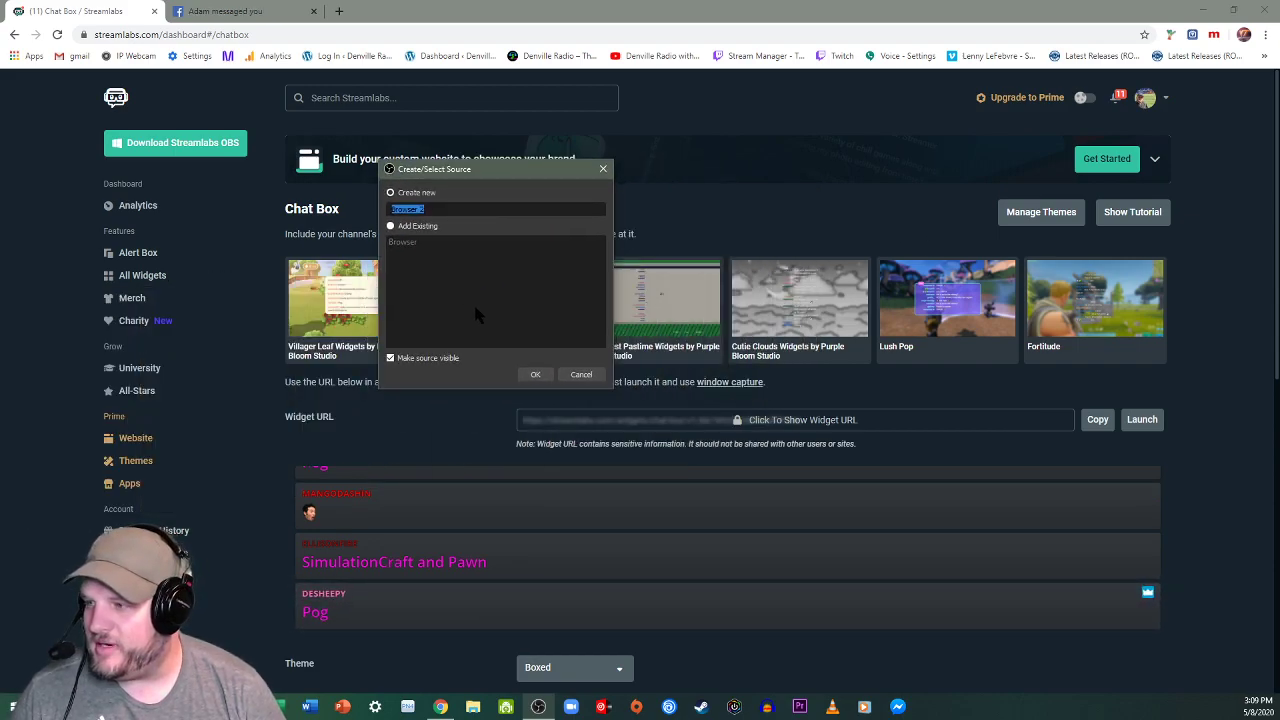
left_click(535, 375)
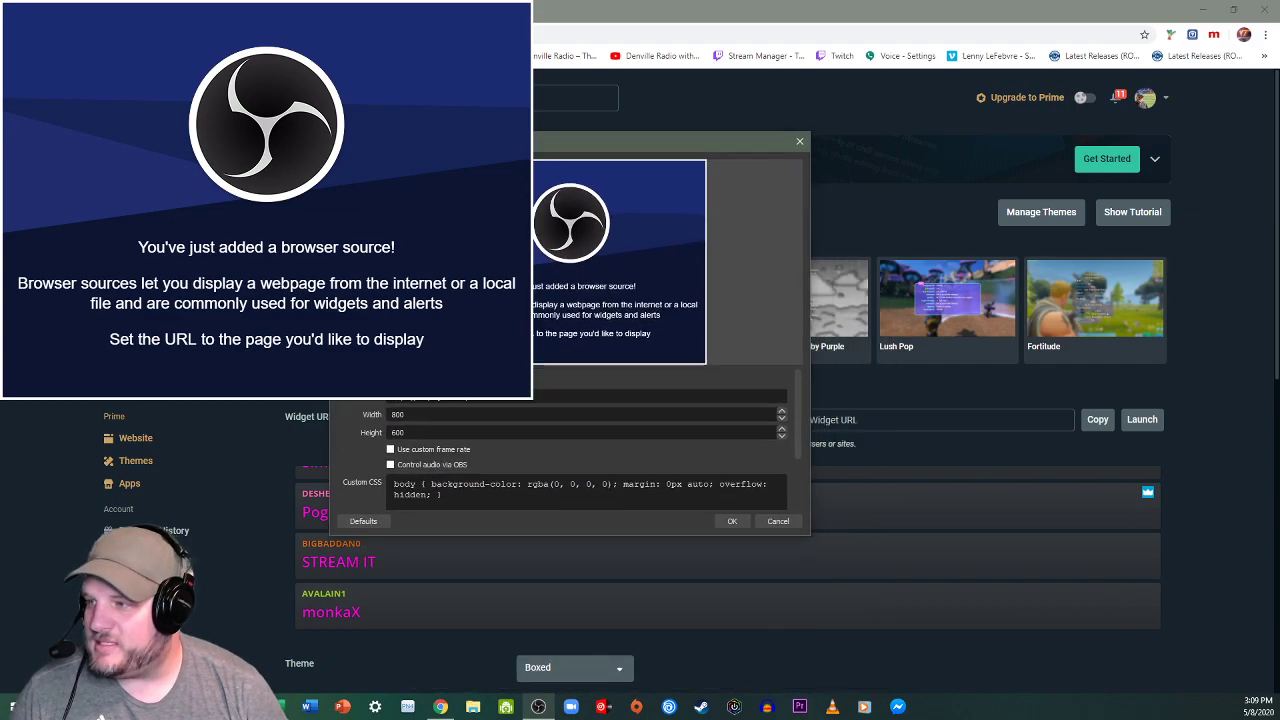
left_click_drag(474, 148, 752, 120)
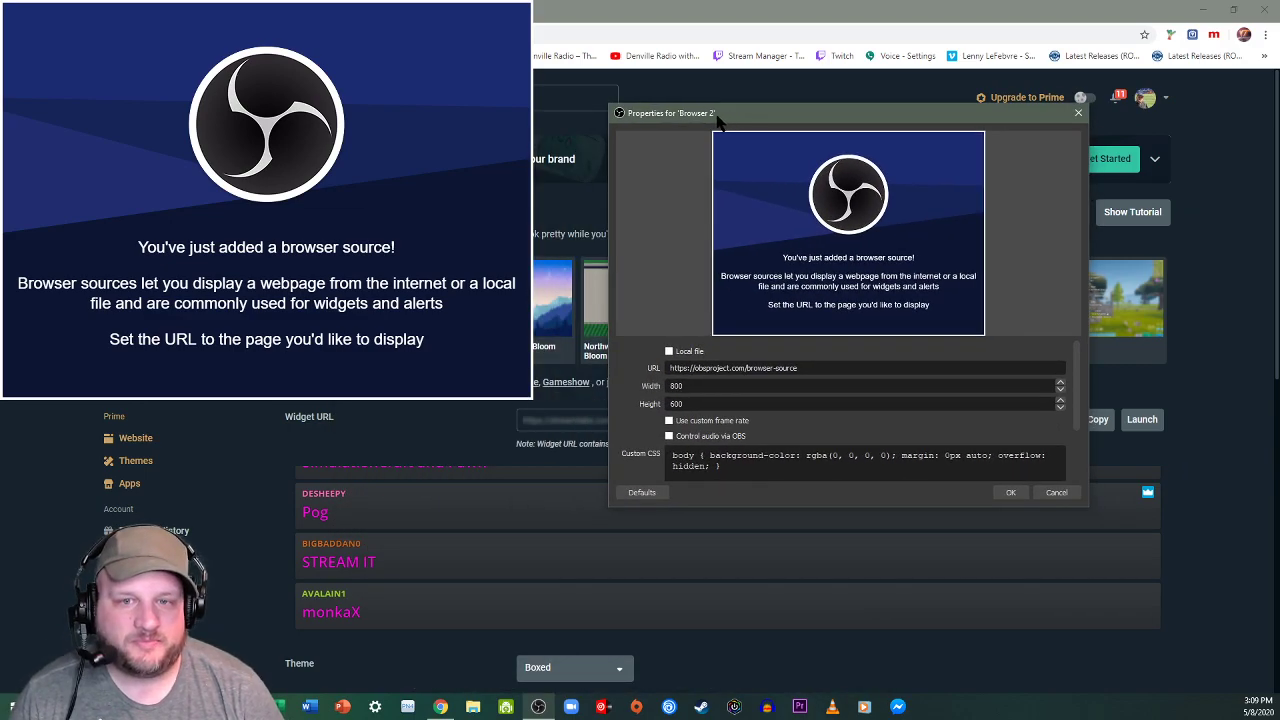
triple_click(844, 369)
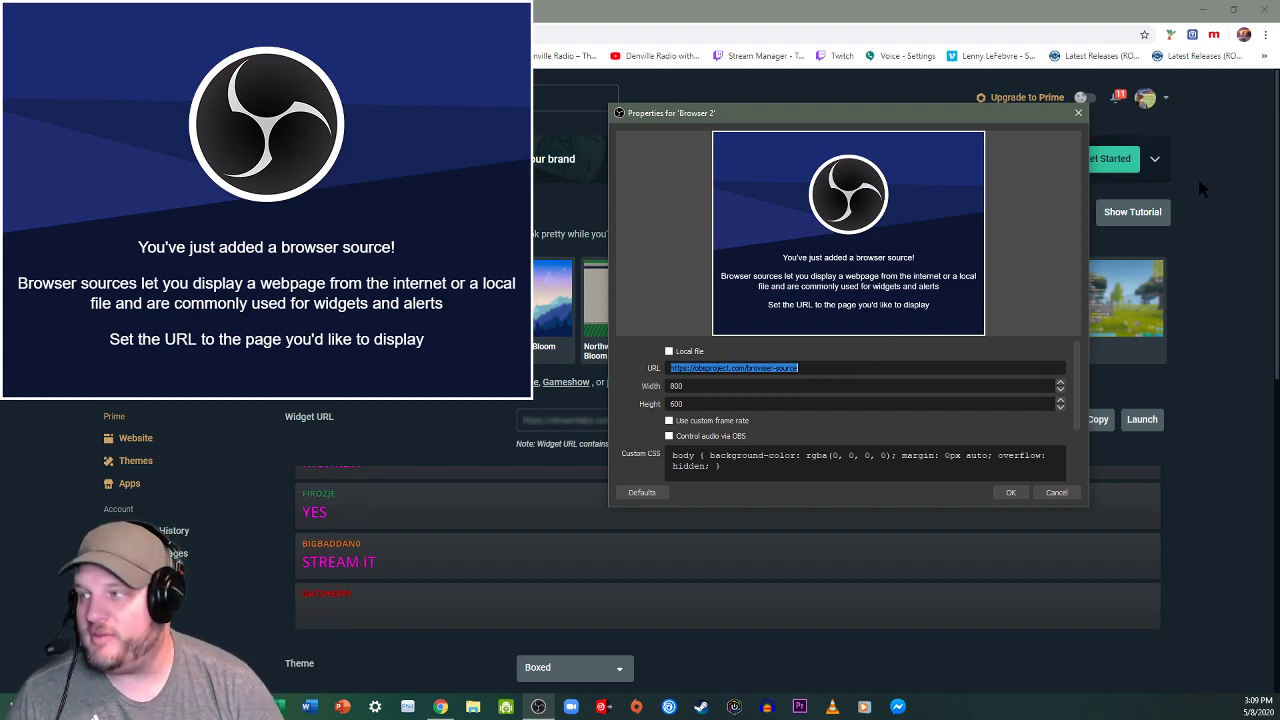
left_click(1079, 113)
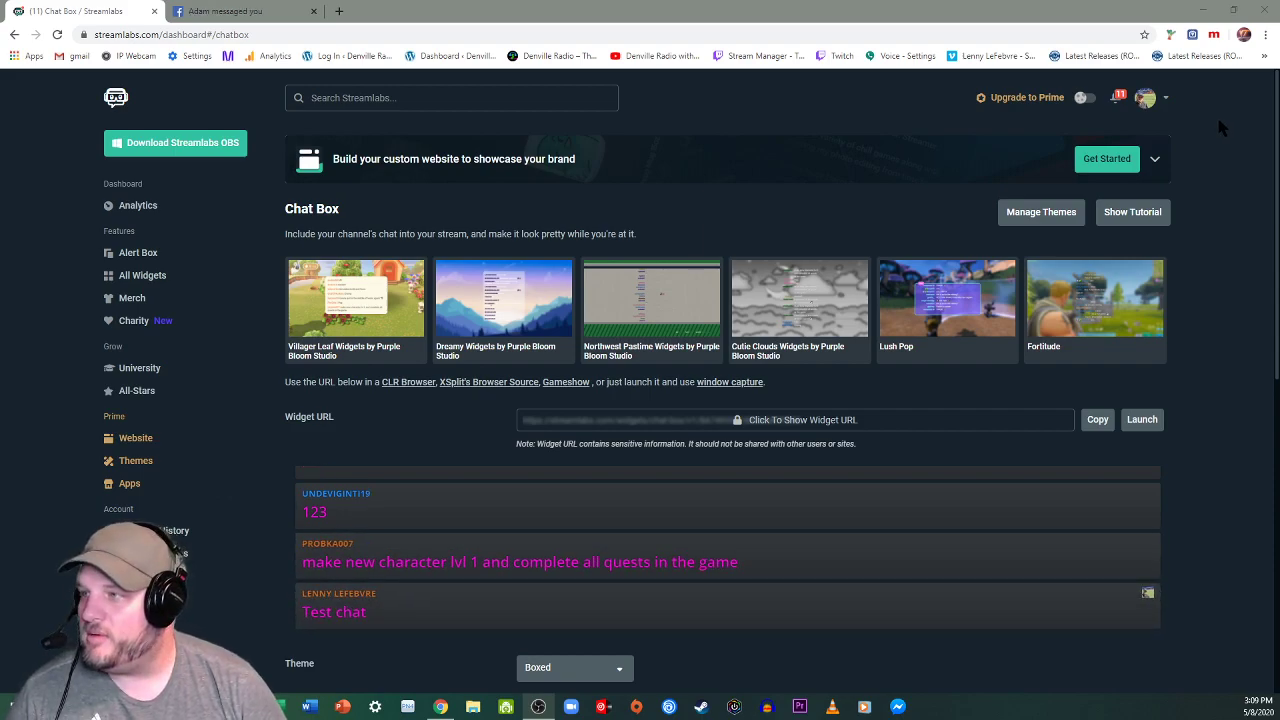
Step: Minimize Chrome so the desktop shows the chat overlay with incoming test messages
left_click(1203, 10)
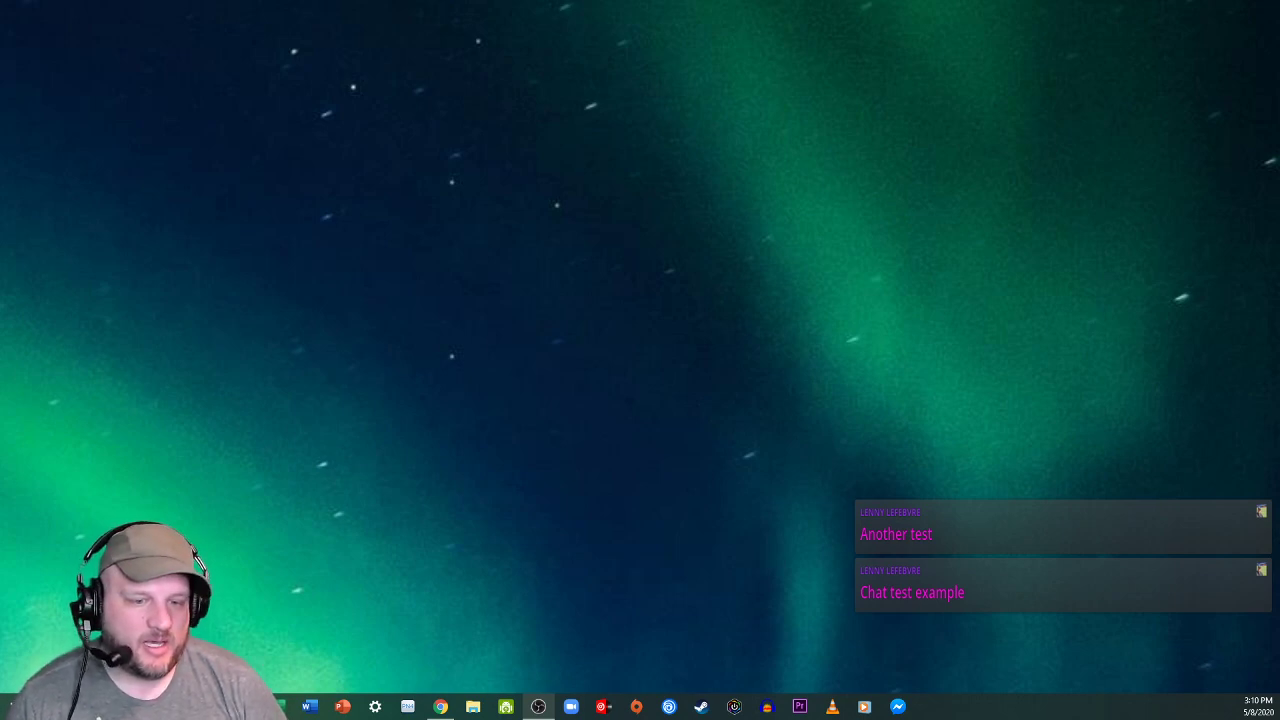
Step: Back on the Chat Box page, set Font Size to 62px and Hide Message After to 105s
key("alt+Tab")
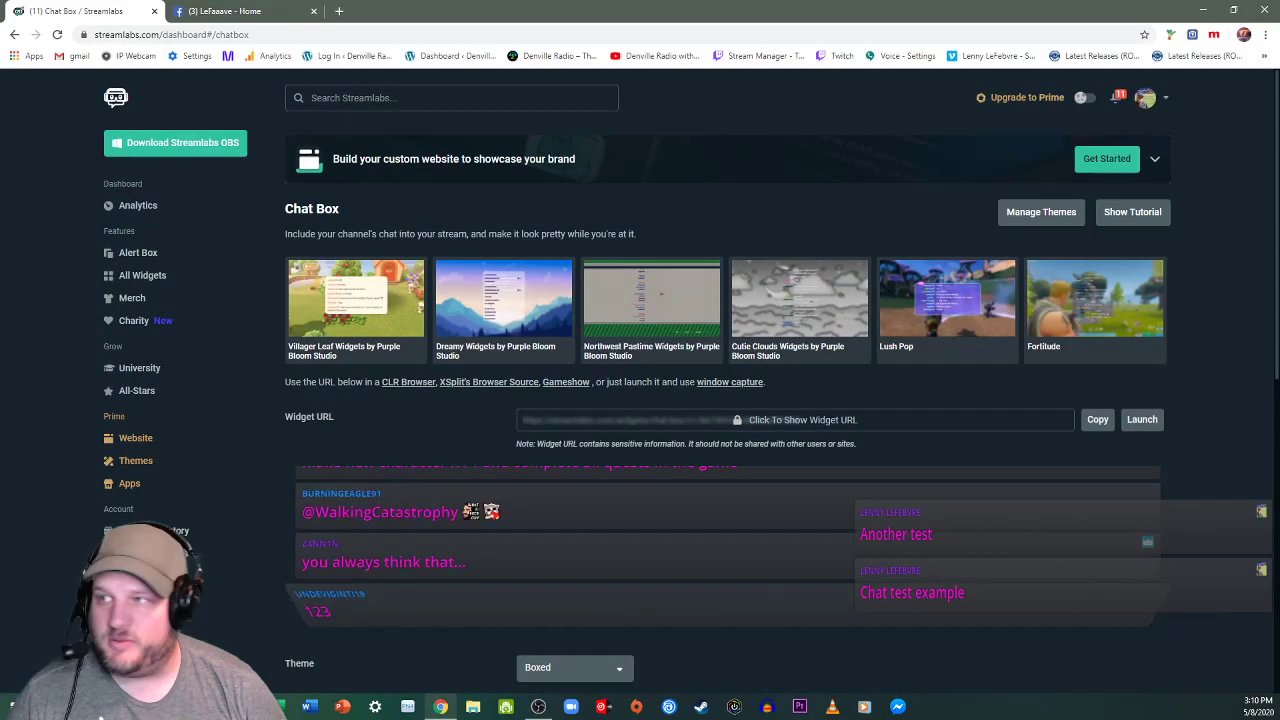
scroll(806, 549, "down", 4)
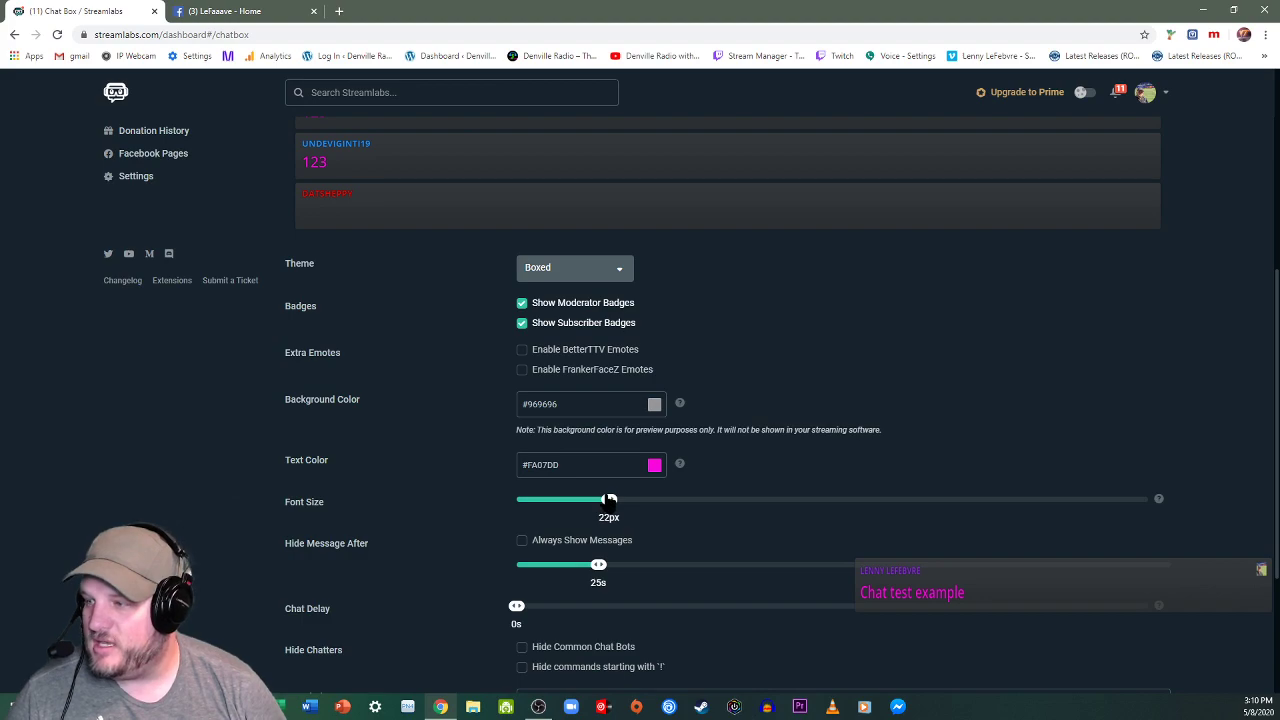
left_click_drag(609, 500, 980, 499)
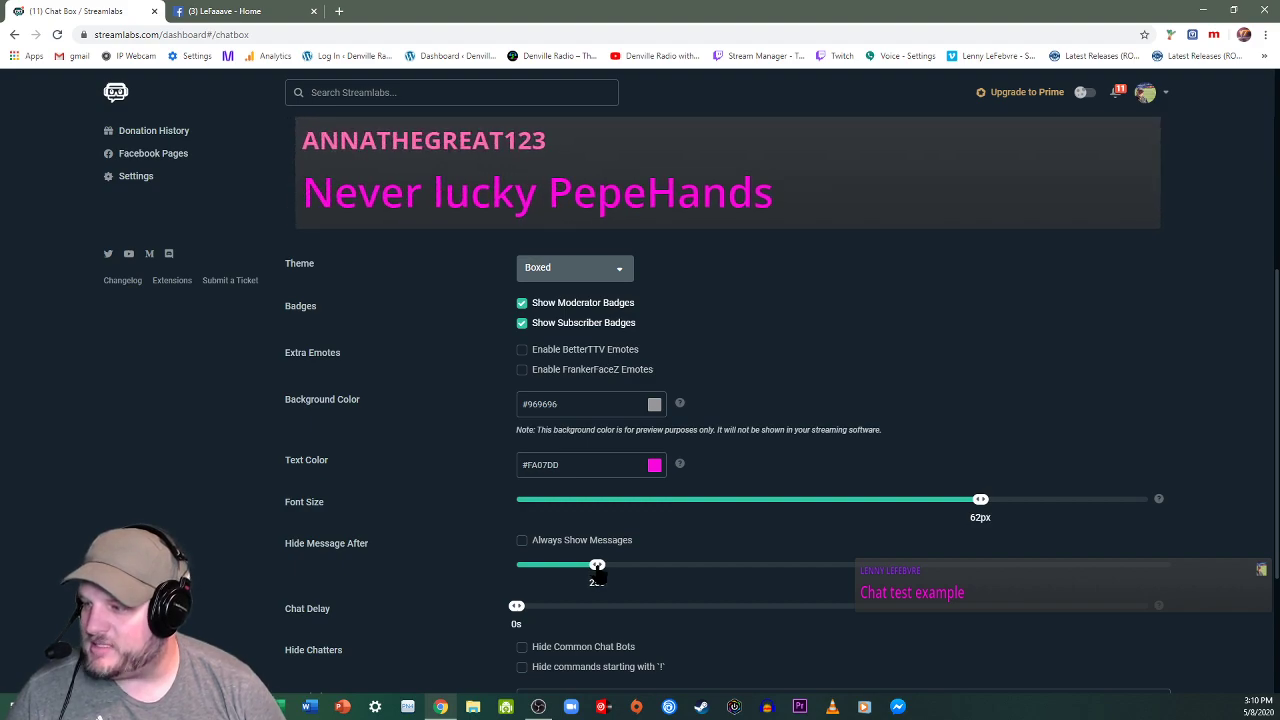
left_click_drag(598, 566, 861, 566)
Step: Leave the background colour unchanged, set the text colour to #080808, and save the settings
scroll(740, 572, "down", 2)
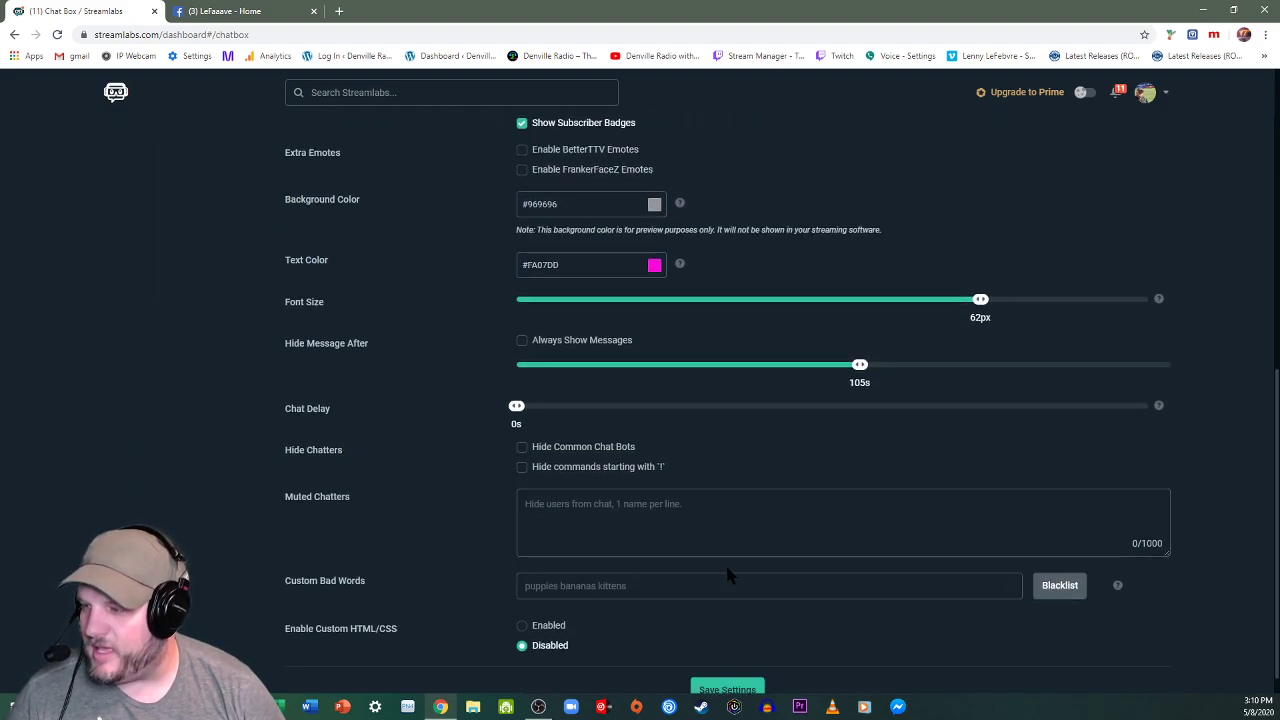
scroll(714, 569, "up", 3)
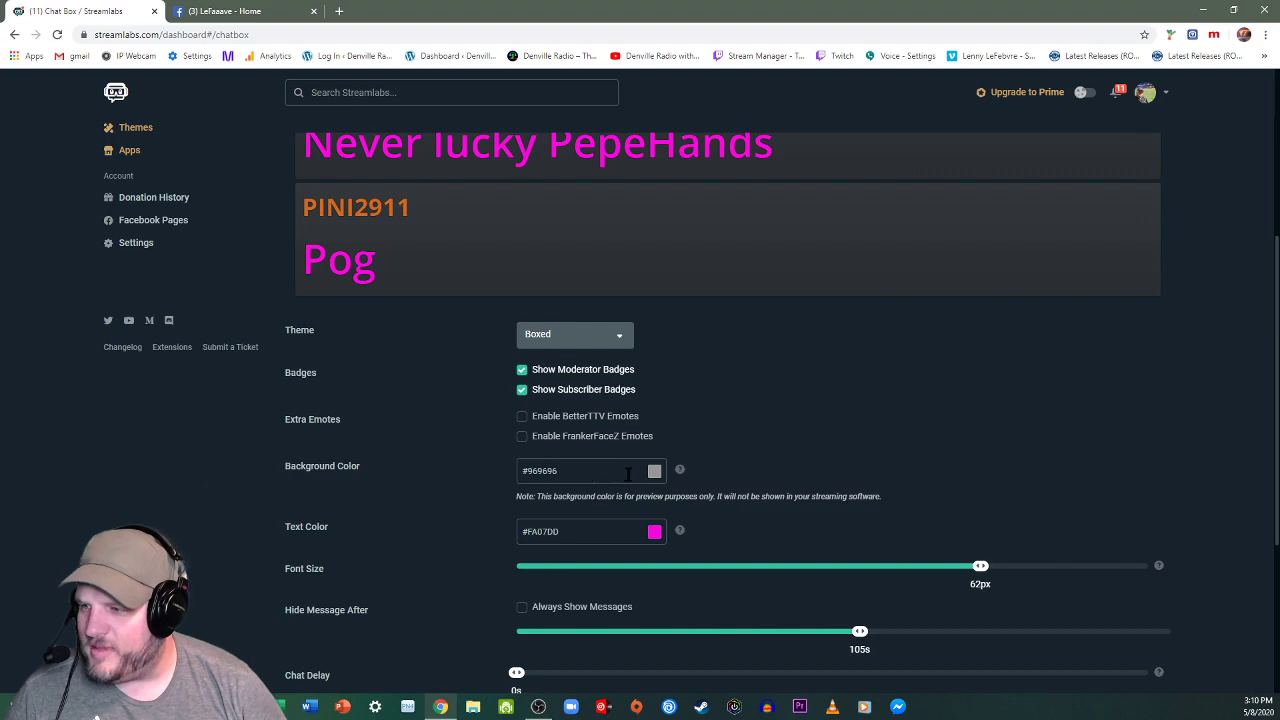
left_click(656, 473)
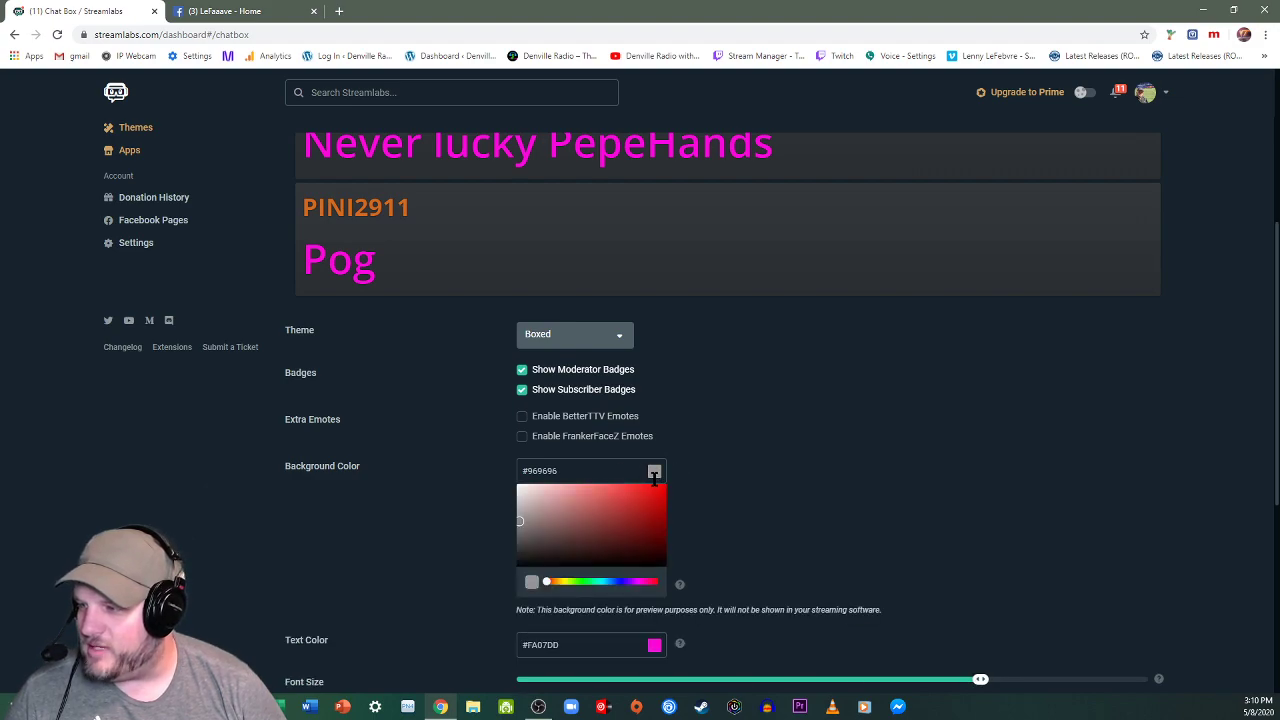
left_click(566, 581)
left_click(742, 549)
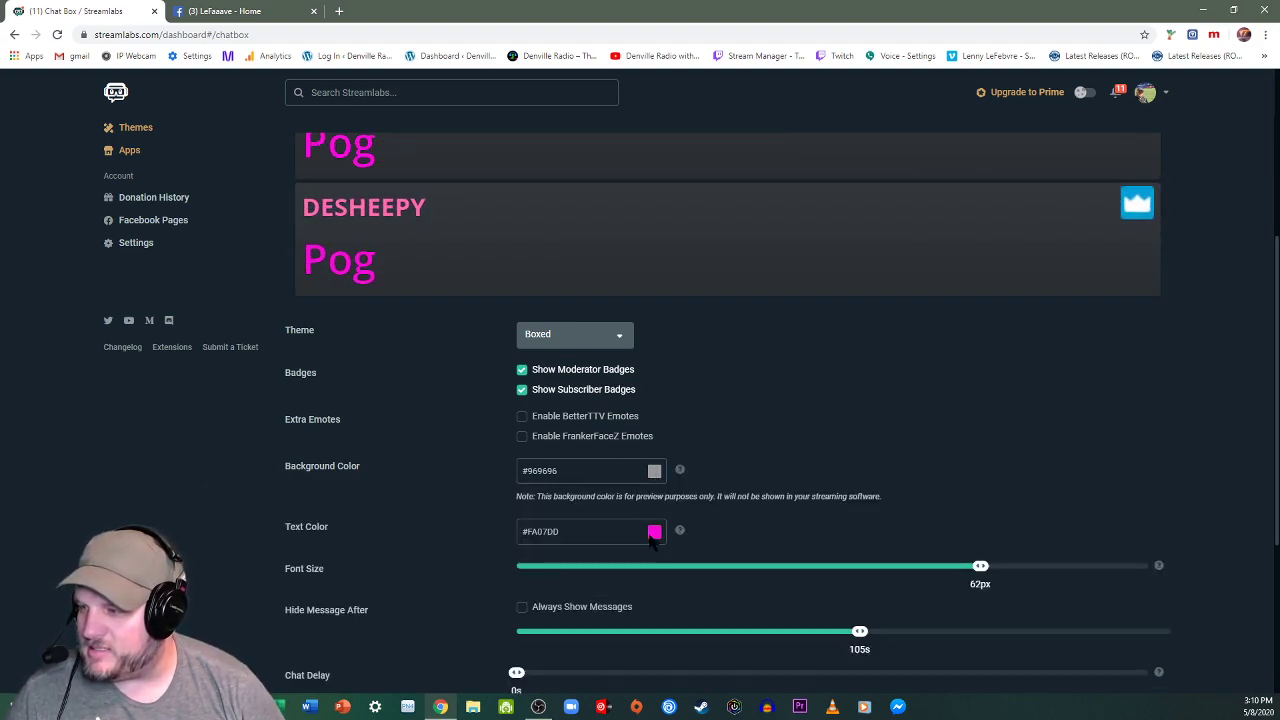
left_click(654, 532)
left_click(523, 621)
left_click(519, 625)
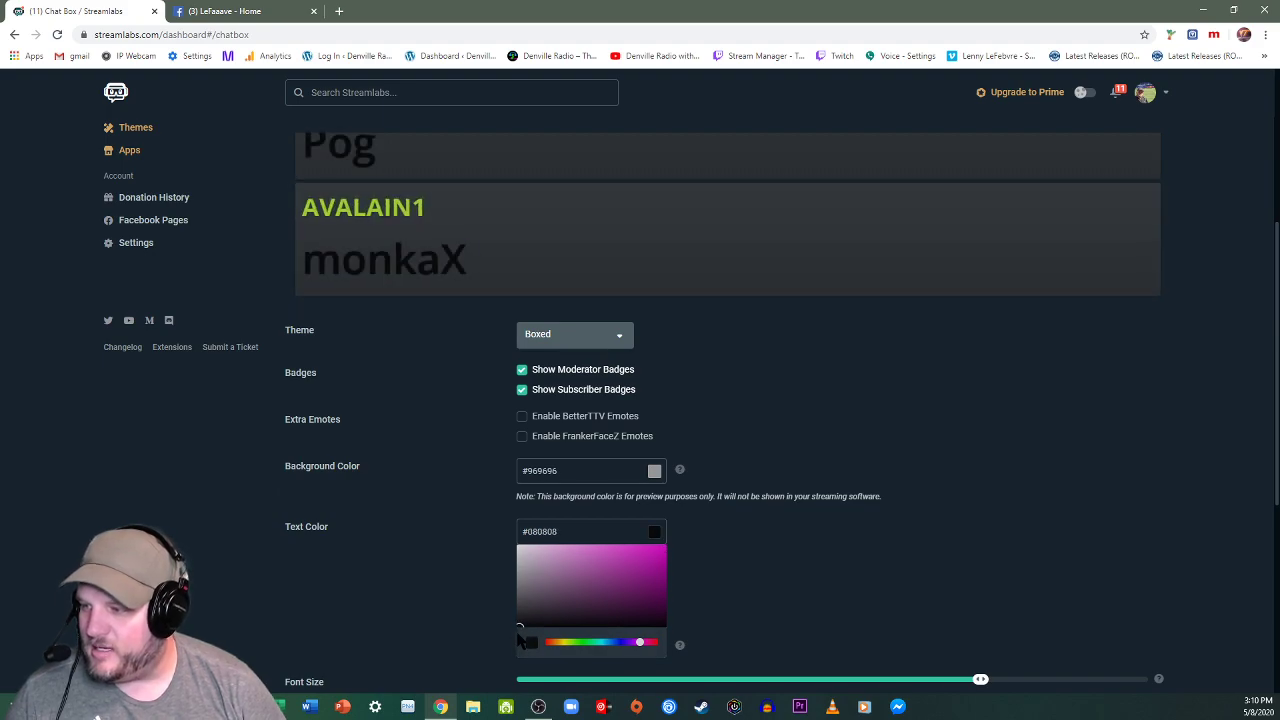
left_click(735, 546)
scroll(395, 512, "down", 1)
scroll(395, 515, "down", 1)
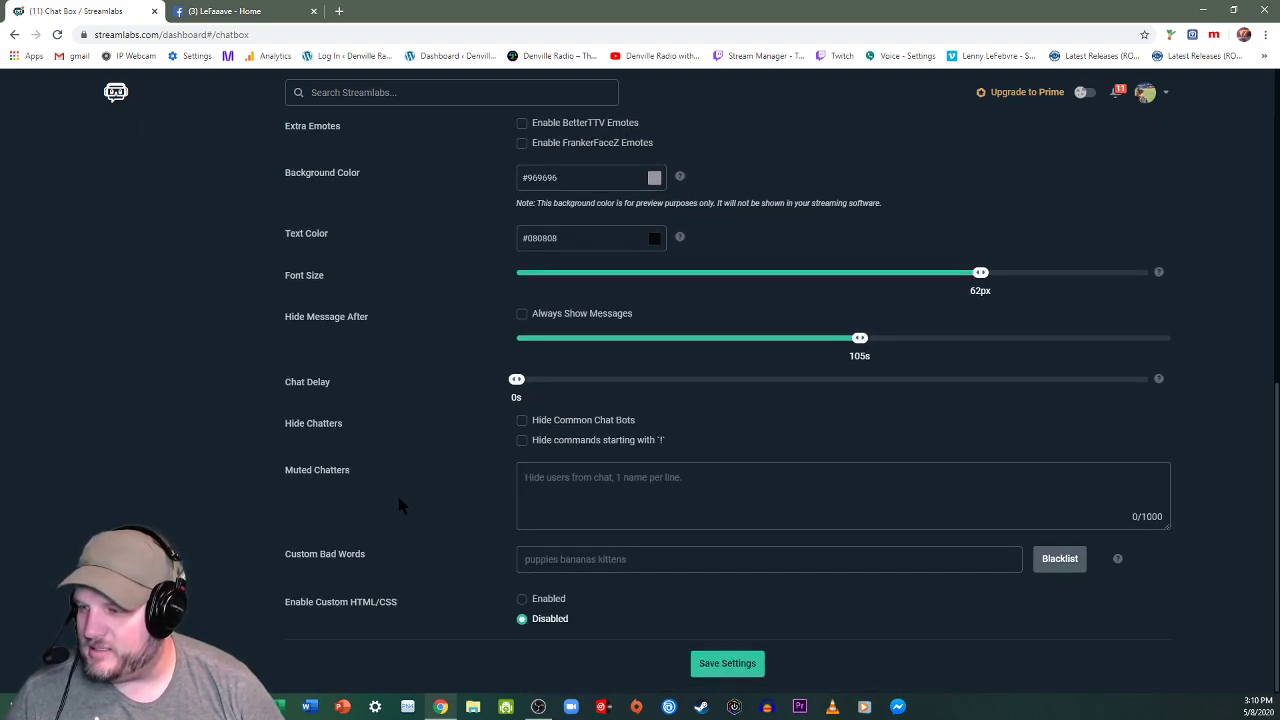
left_click(725, 666)
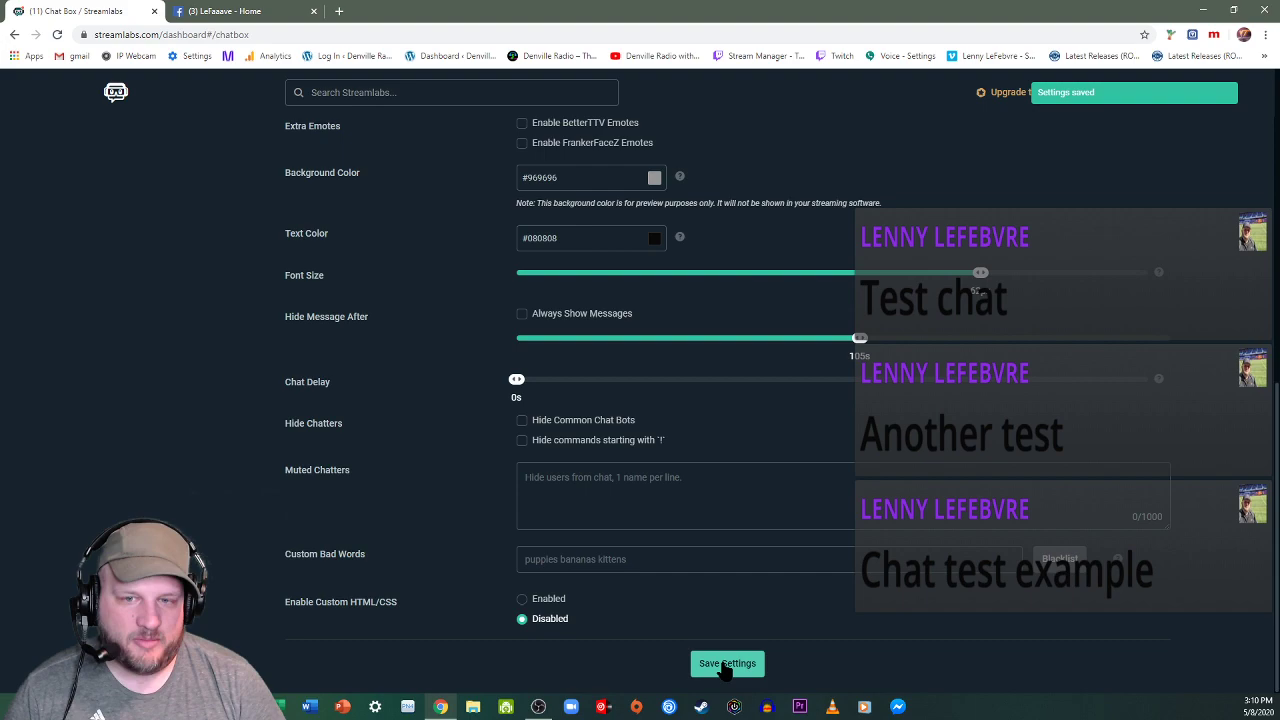